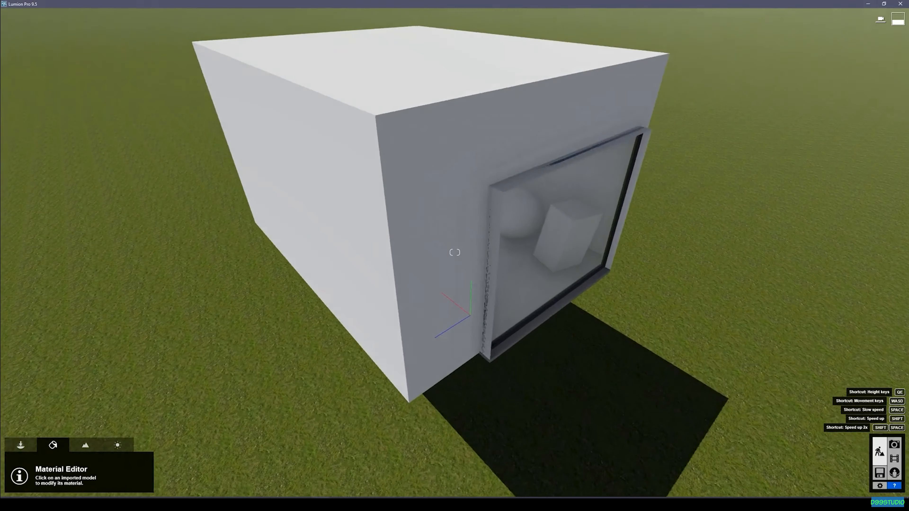
# Move the camera inside the room and frame the box, sphere and leaning slab beside the large window
pyautogui.press('w')
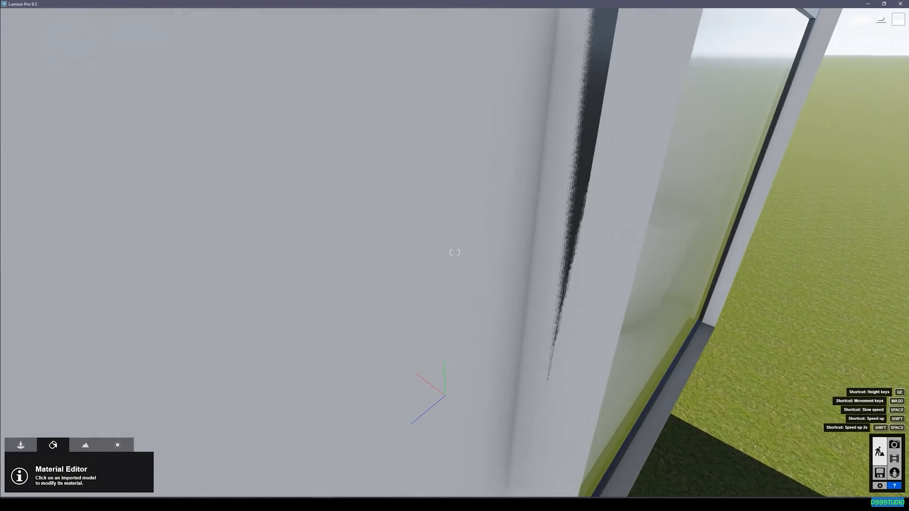
pyautogui.press('e')
pyautogui.moveTo(455, 252); pyautogui.dragTo(469, 193, button='right')
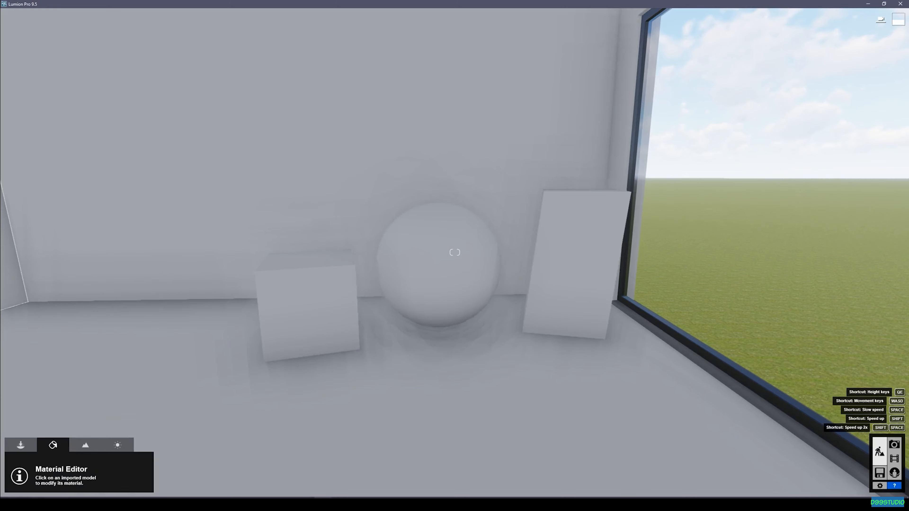
pyautogui.press('d')
pyautogui.press('s')
pyautogui.moveTo(455, 253); pyautogui.dragTo(449, 232, button='right')
pyautogui.press('e')
pyautogui.press('w')
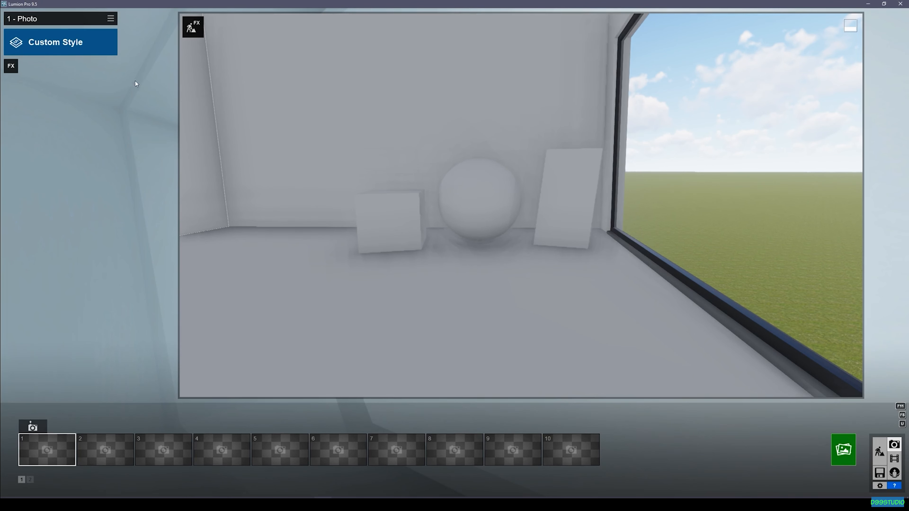
# Inspect the floor's material properties in Build mode and return to Photo mode with the objects in view
pyautogui.click(879, 451)
pyautogui.click(354, 366)
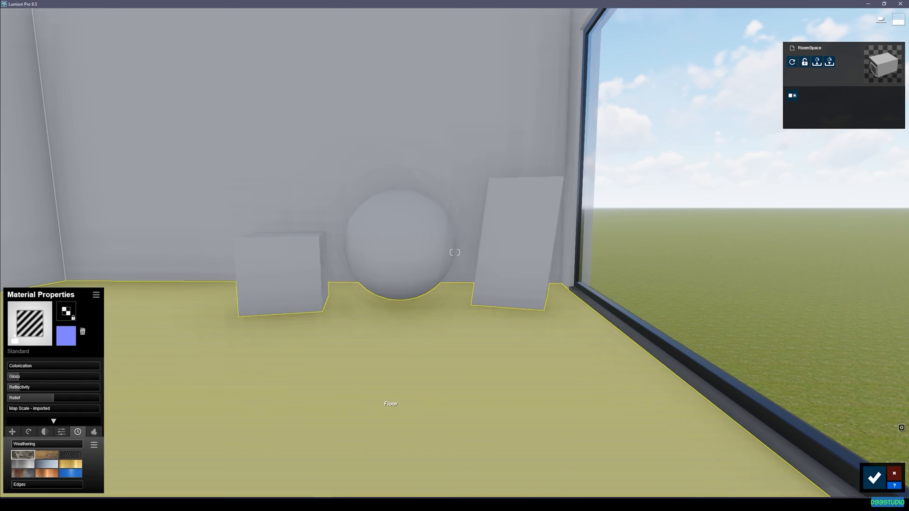
pyautogui.moveTo(399, 406); pyautogui.dragTo(406, 400, button='right')
pyautogui.press('a')
pyautogui.click(874, 477)
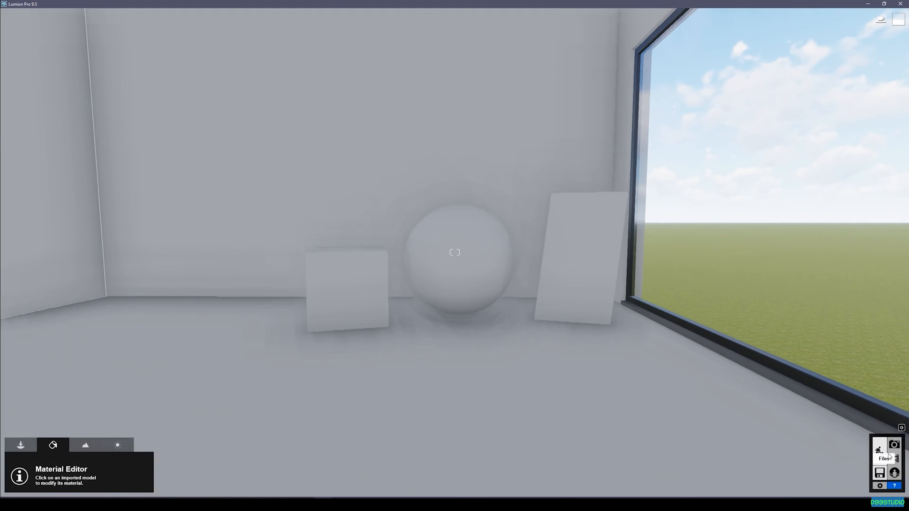
pyautogui.click(894, 445)
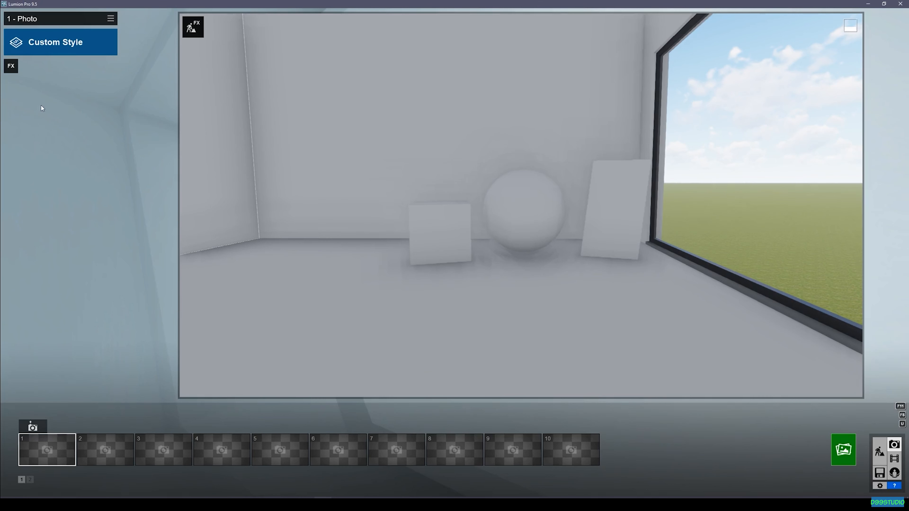
# Try the Handheld Camera effect with Tilt at its minimum and remove the effect from the photo
pyautogui.click(11, 66)
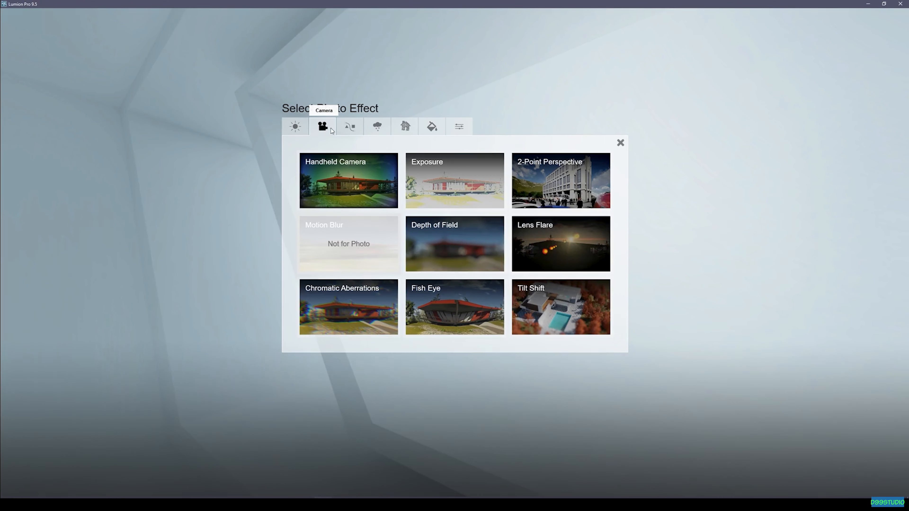
pyautogui.click(365, 171)
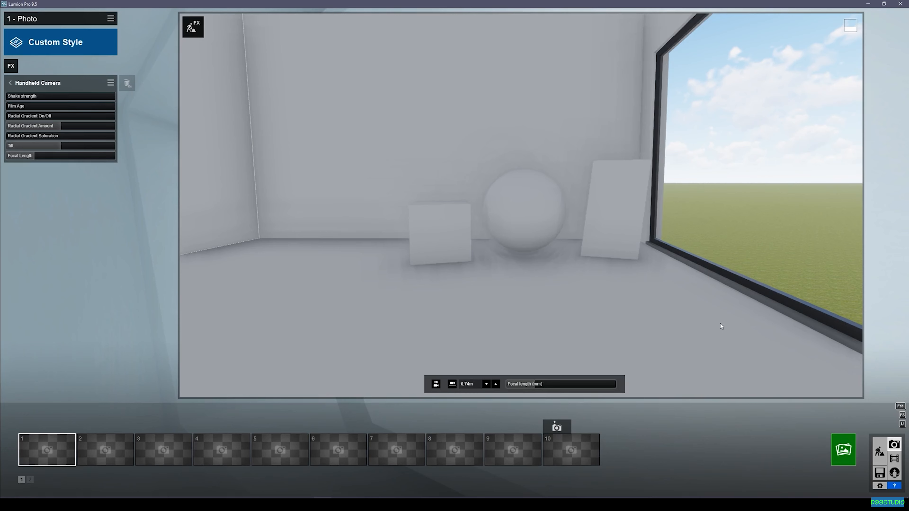
pyautogui.moveTo(63, 146); pyautogui.dragTo(1, 147)
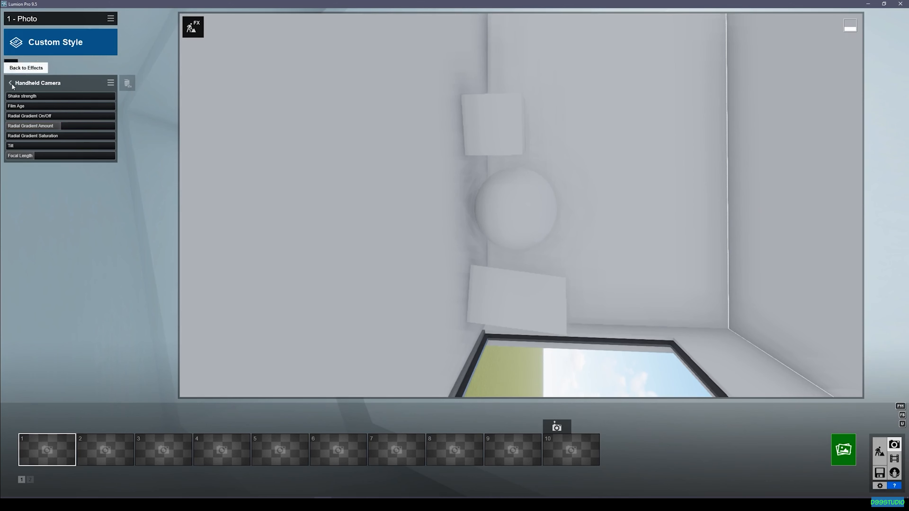
pyautogui.click(127, 83)
# Add the Exposure effect to the photo and brighten the room slightly by setting Exposure to 0.5
pyautogui.click(16, 66)
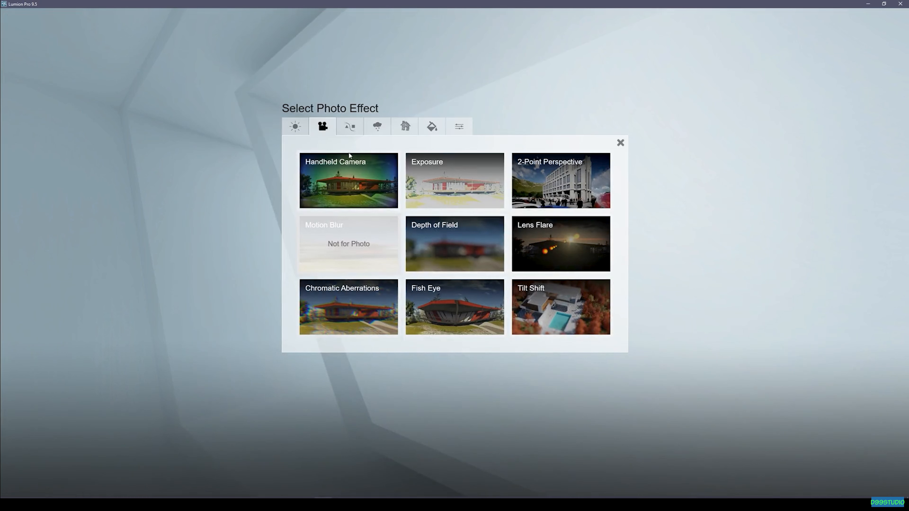
pyautogui.click(450, 173)
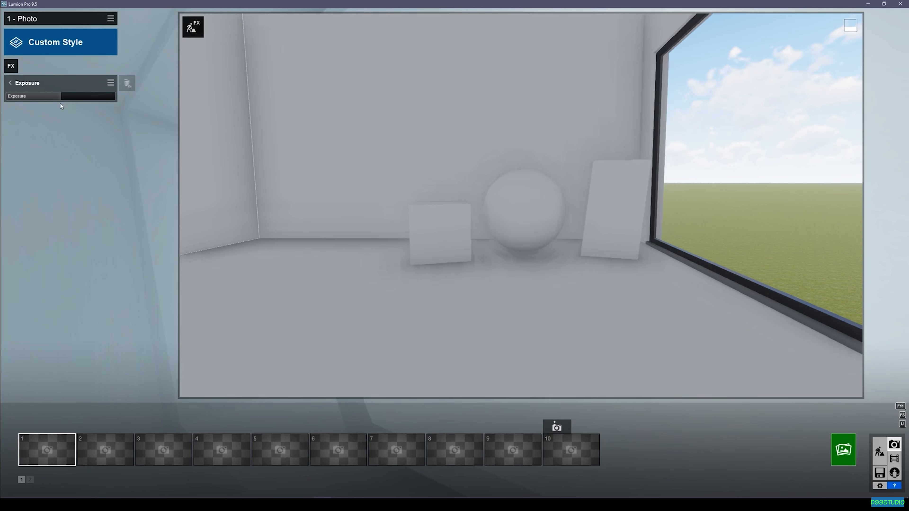
pyautogui.moveTo(66, 98)
pyautogui.mouseDown()
pyautogui.moveTo(102, 98)
pyautogui.moveTo(21, 104)
pyautogui.moveTo(26, 96)
pyautogui.moveTo(66, 106)
pyautogui.mouseUp()
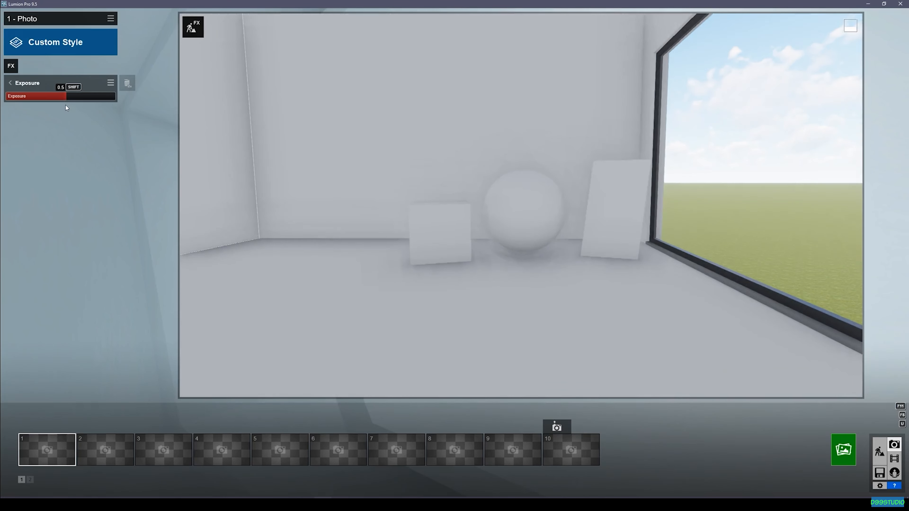
# Add the 2-Point Perspective effect and compare the room's vertical lines with it off and on, leaving it on
pyautogui.click(17, 72)
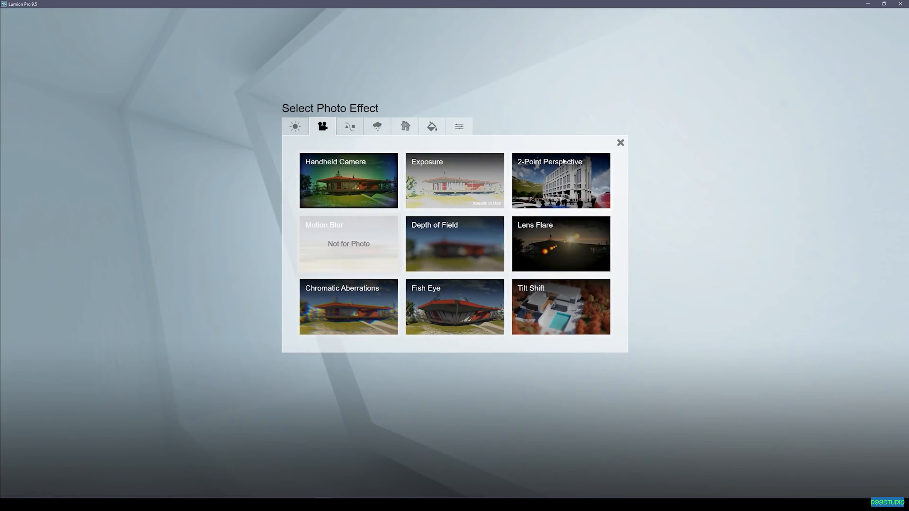
pyautogui.click(571, 166)
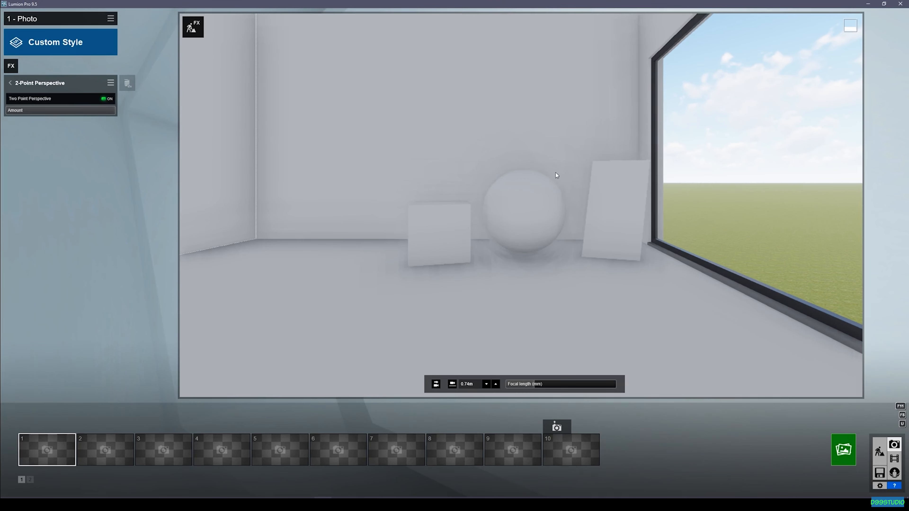
pyautogui.moveTo(504, 211); pyautogui.dragTo(454, 151, button='right')
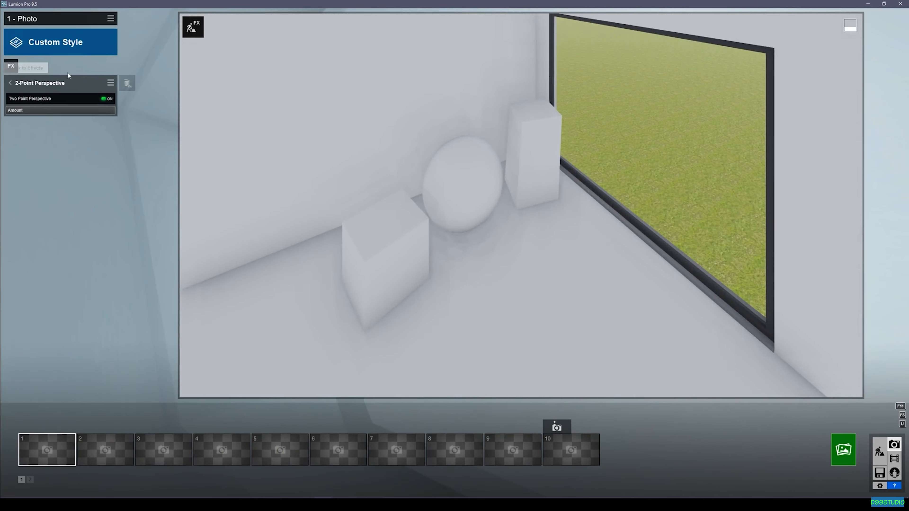
pyautogui.moveTo(340, 105); pyautogui.dragTo(380, 107, button='right')
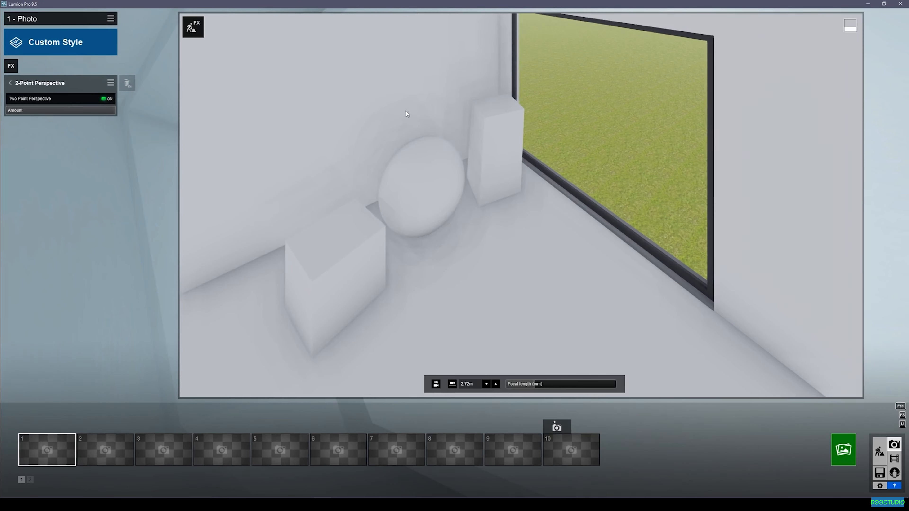
pyautogui.moveTo(434, 318); pyautogui.dragTo(391, 226, button='right')
pyautogui.moveTo(571, 277); pyautogui.dragTo(571, 278, button='right')
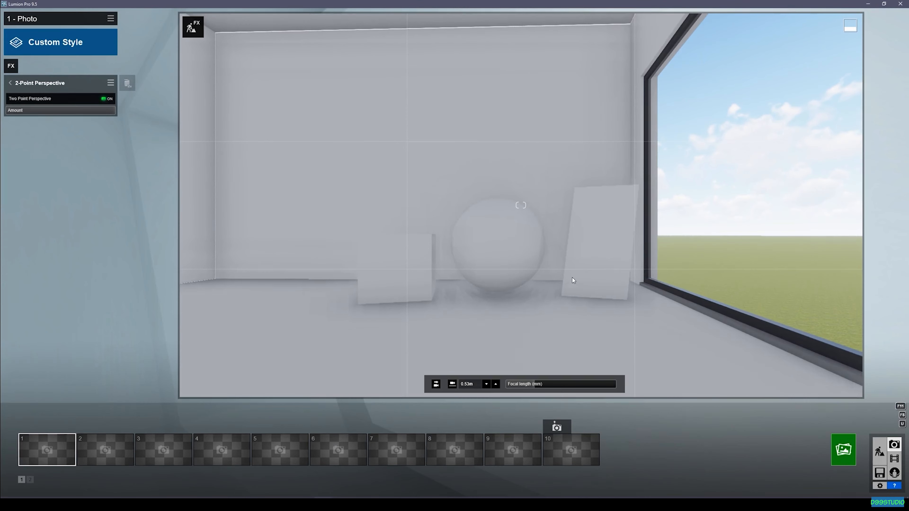
pyautogui.click(109, 99)
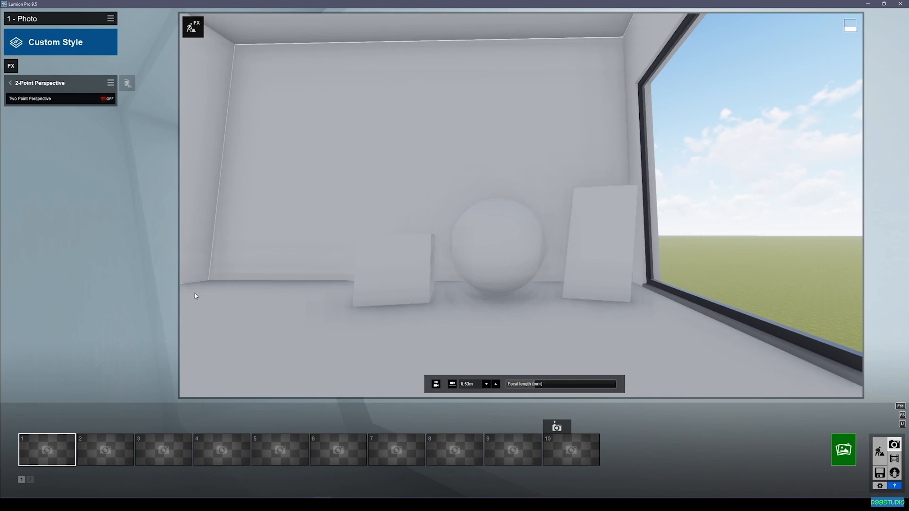
pyautogui.click(105, 98)
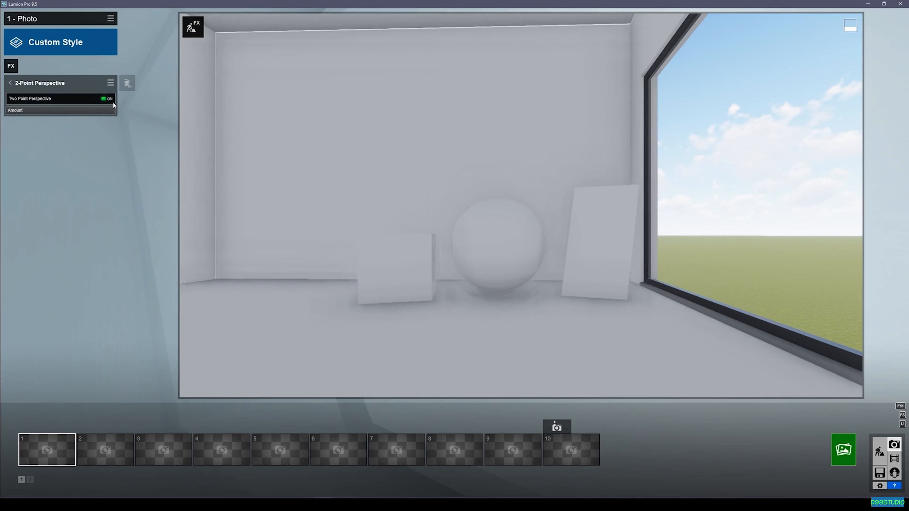
# Adjust the room framing and increase the camera's focal length slightly for a tighter view of the objects
pyautogui.moveTo(230, 69); pyautogui.dragTo(227, 64, button='right')
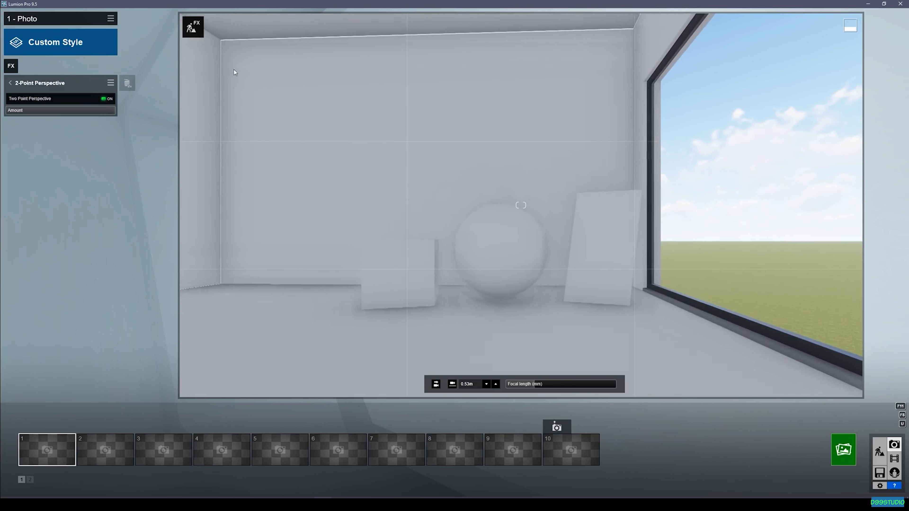
pyautogui.scroll(-2, 616, 217)
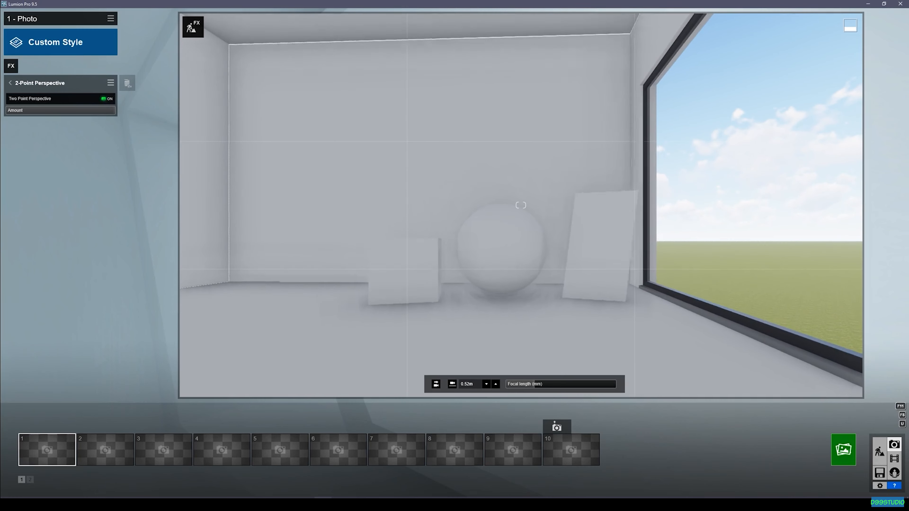
pyautogui.moveTo(534, 384)
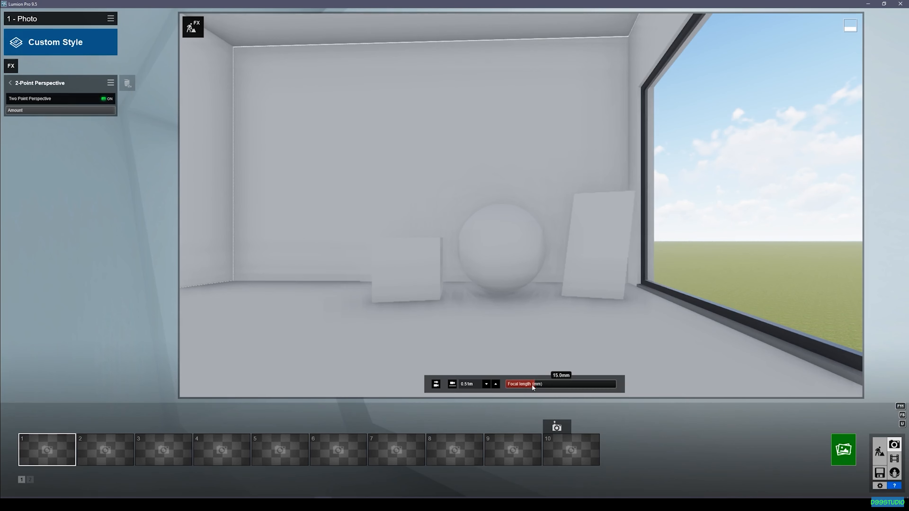
pyautogui.moveTo(532, 384)
pyautogui.mouseDown()
pyautogui.moveTo(551, 384)
pyautogui.moveTo(542, 386)
pyautogui.mouseUp()
# Move the camera back behind the room's wall and store the view in photo slot 1
pyautogui.scroll(-2, 511, 302)
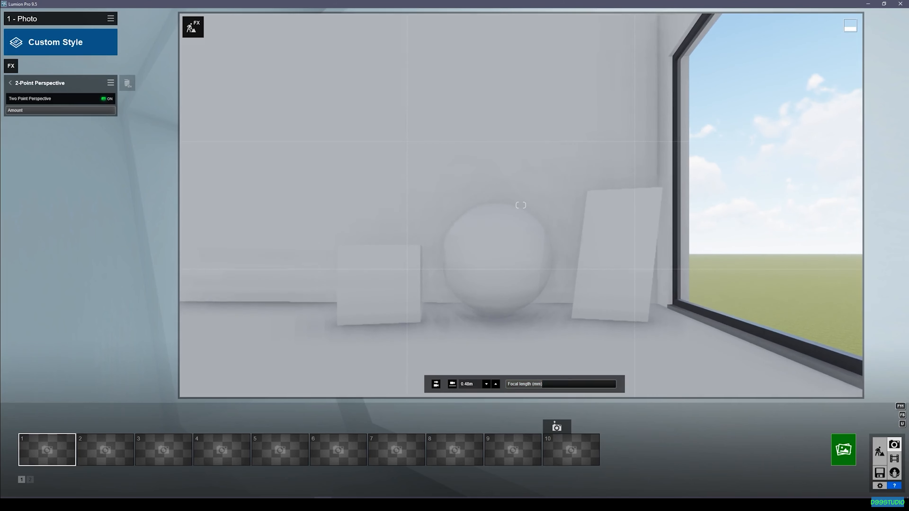
pyautogui.scroll(-3, 511, 301)
pyautogui.scroll(3, 520, 206)
pyautogui.scroll(-1, 521, 205)
pyautogui.scroll(1, 521, 205)
pyautogui.scroll(-3, 520, 205)
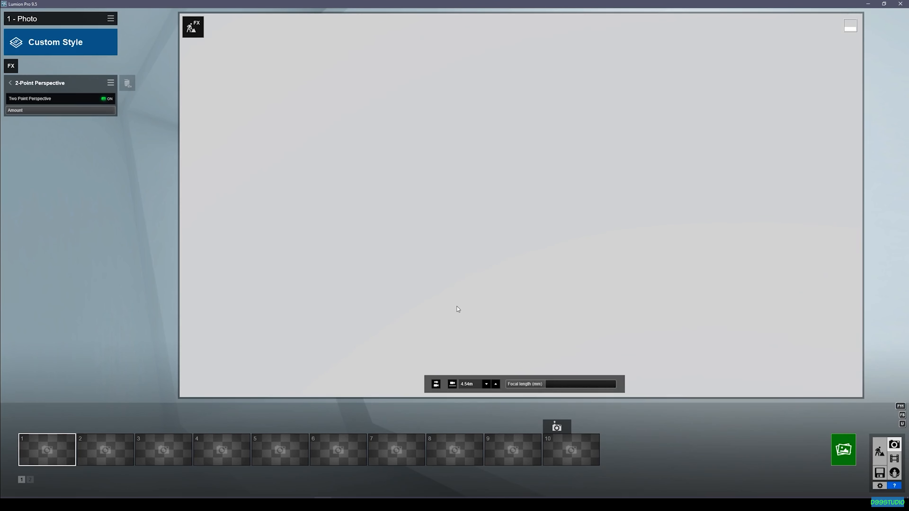
pyautogui.click(32, 427)
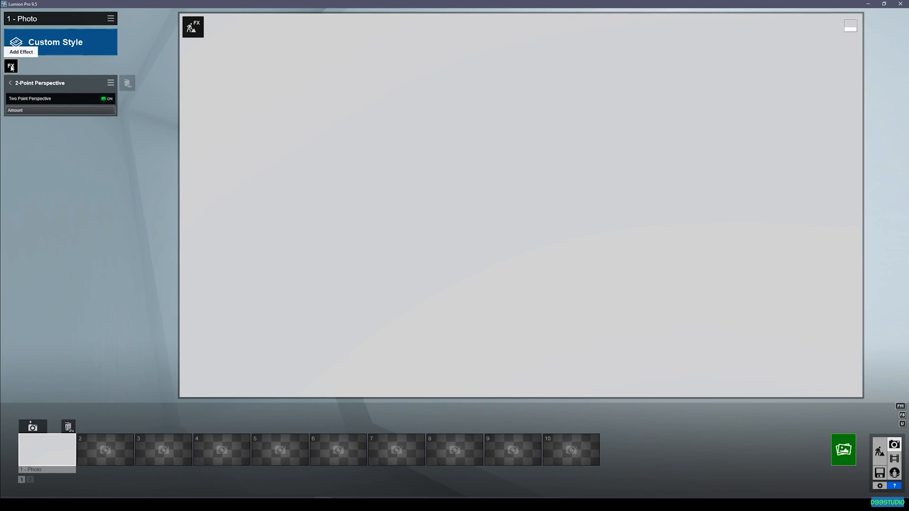
# Add the Near Clip Plane effect and increase it until the blocking wall is cut away in front of the objects
pyautogui.click(11, 64)
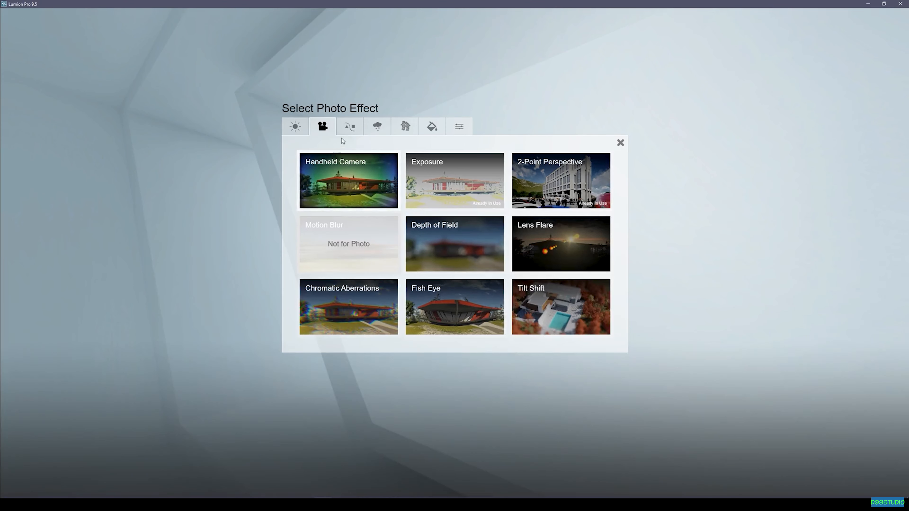
pyautogui.click(351, 127)
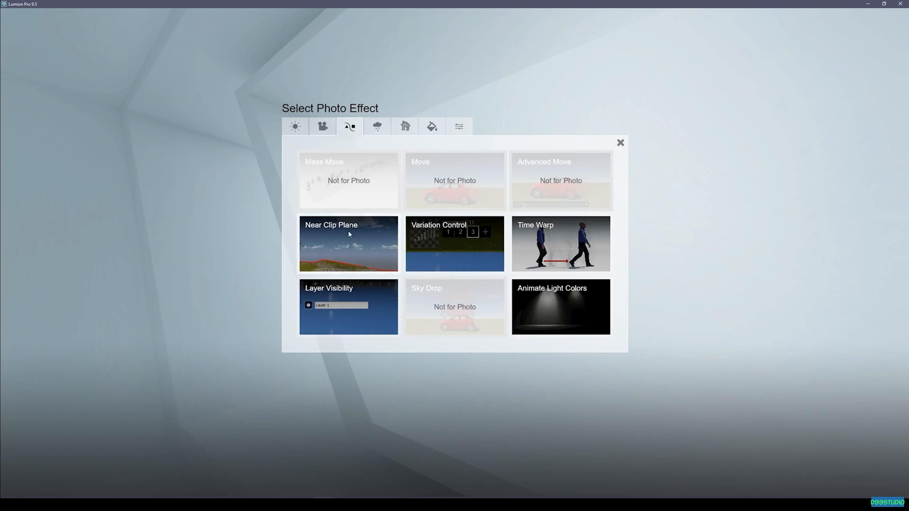
pyautogui.click(369, 229)
pyautogui.moveTo(67, 98)
pyautogui.moveTo(66, 98)
pyautogui.mouseDown()
pyautogui.moveTo(96, 102)
pyautogui.moveTo(68, 102)
pyautogui.mouseUp()
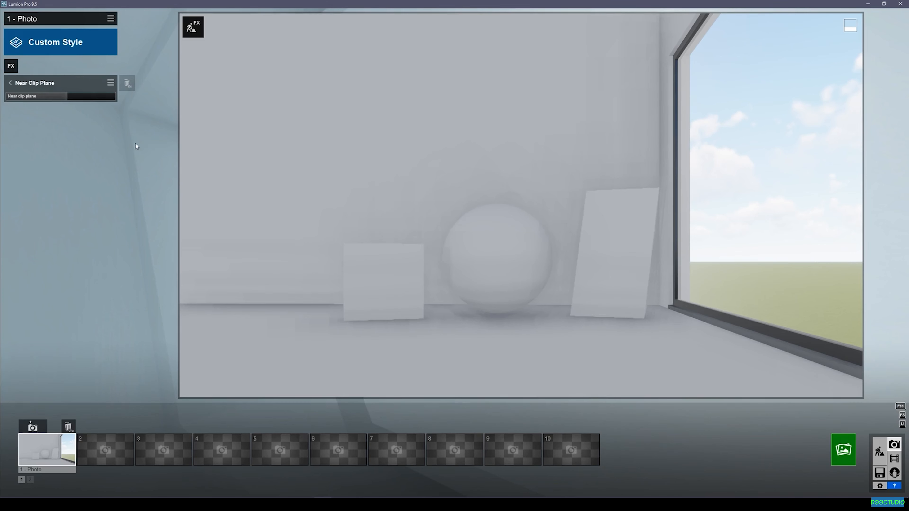
# Add the Depth of Field effect and move the camera close to the box with the sphere and slab behind it
pyautogui.click(11, 66)
pyautogui.click(322, 126)
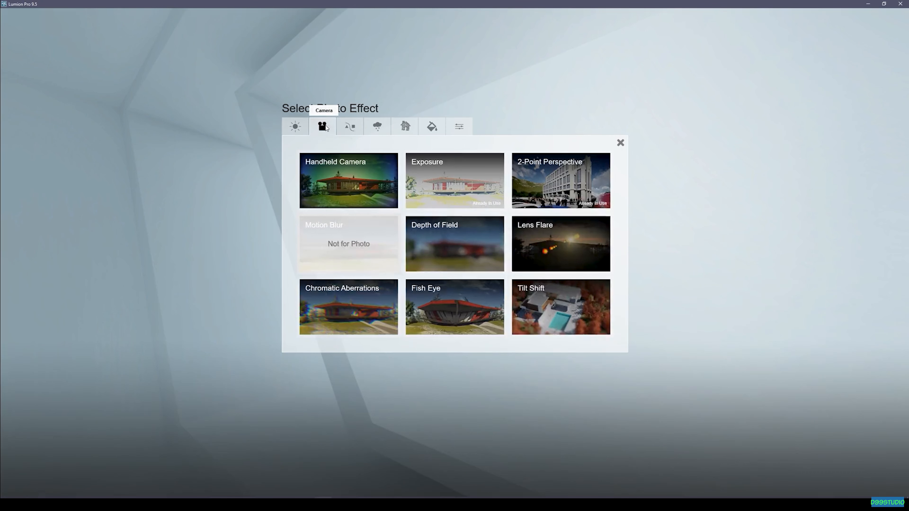
pyautogui.click(470, 230)
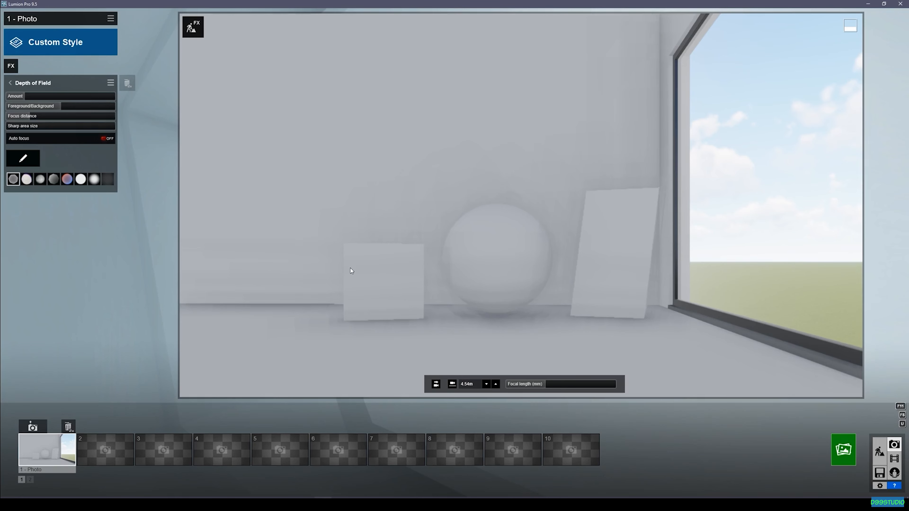
pyautogui.moveTo(363, 270); pyautogui.dragTo(305, 274, button='right')
pyautogui.press('w')
pyautogui.press('a')
pyautogui.press('s')
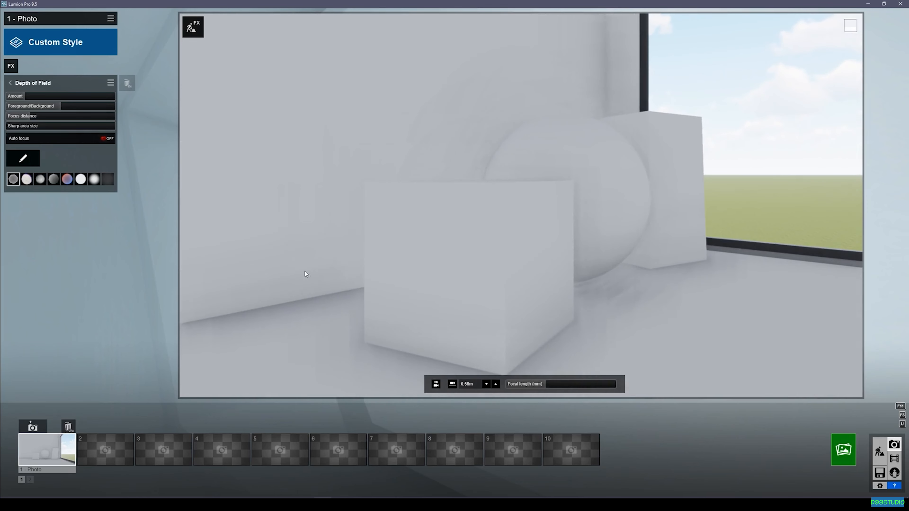
# Focus the Depth of Field on the box with Auto focus on, raise Amount and lower Foreground/Background
pyautogui.click(23, 158)
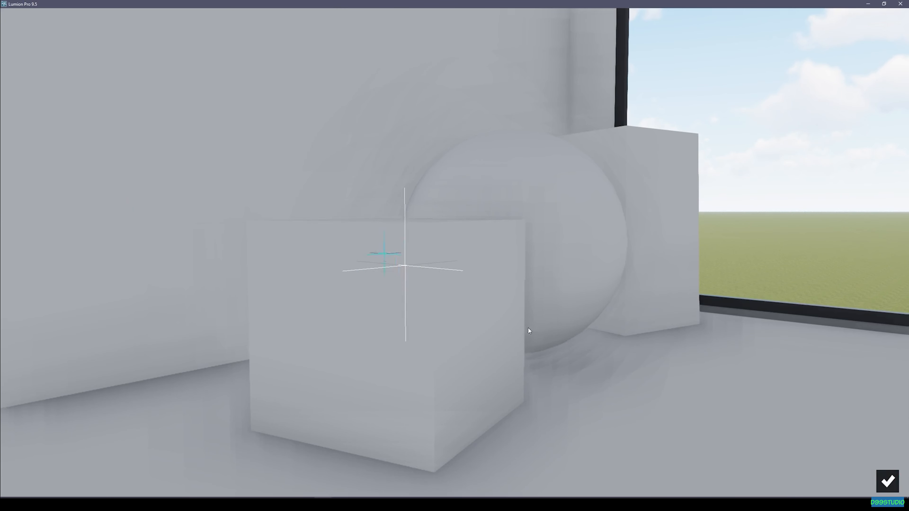
pyautogui.click(889, 483)
pyautogui.click(106, 139)
pyautogui.moveTo(56, 95); pyautogui.dragTo(42, 119)
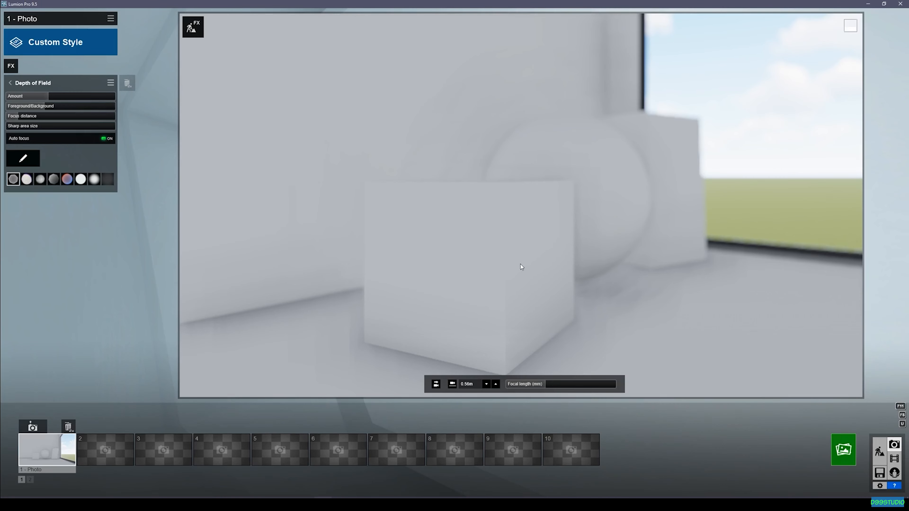
# Return to the stored view of photo 1 and remove the Depth of Field effect
pyautogui.press('s')
pyautogui.moveTo(521, 205); pyautogui.dragTo(519, 168, button='right')
pyautogui.click(52, 438)
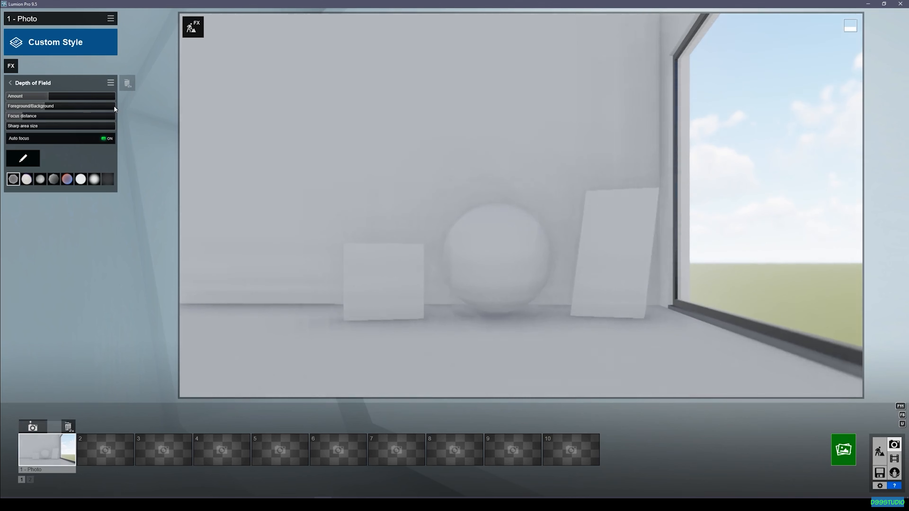
pyautogui.doubleClick(127, 84)
# Add the Chromatic Aberrations effect to photo 1 and raise its Dispersion to the maximum of 1.0
pyautogui.click(15, 66)
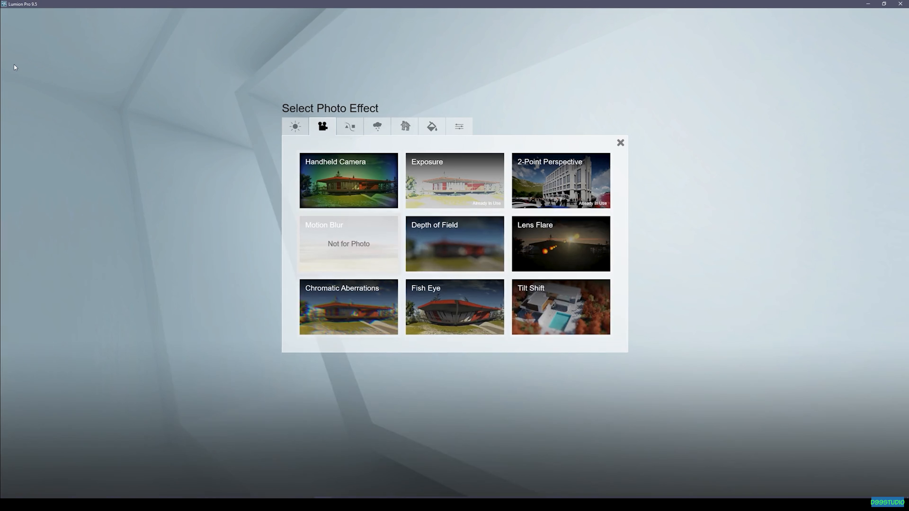
pyautogui.click(368, 290)
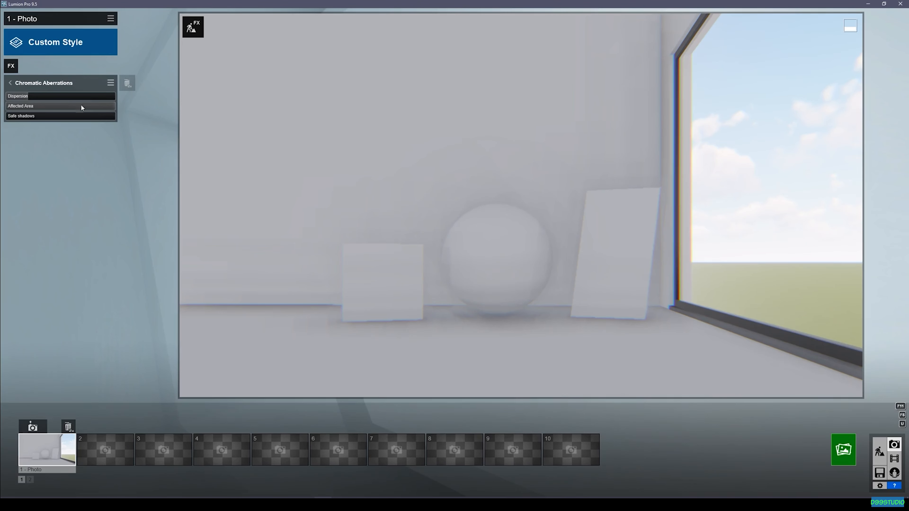
pyautogui.moveTo(25, 98)
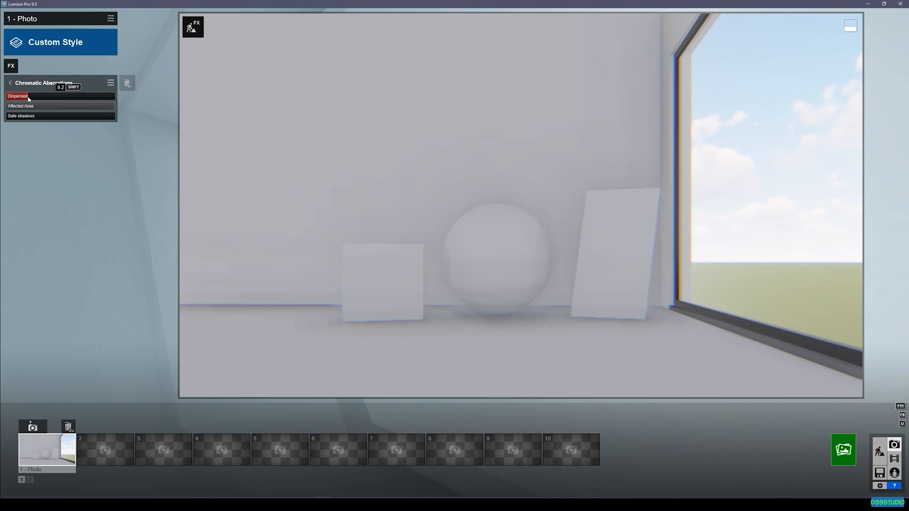
pyautogui.moveTo(29, 96); pyautogui.dragTo(115, 96)
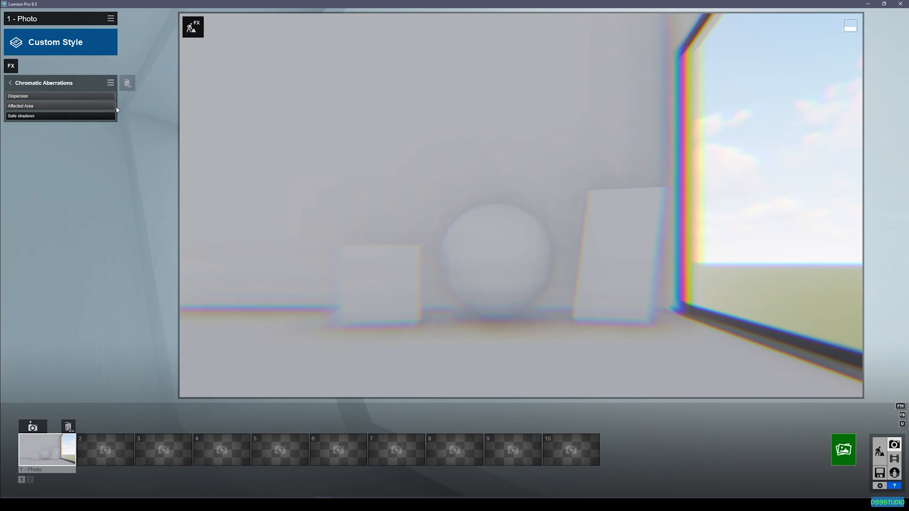
# Lower the Affected Area and Dispersion of the Chromatic Aberrations to subtle levels and return to the effects list
pyautogui.moveTo(113, 107); pyautogui.dragTo(27, 117)
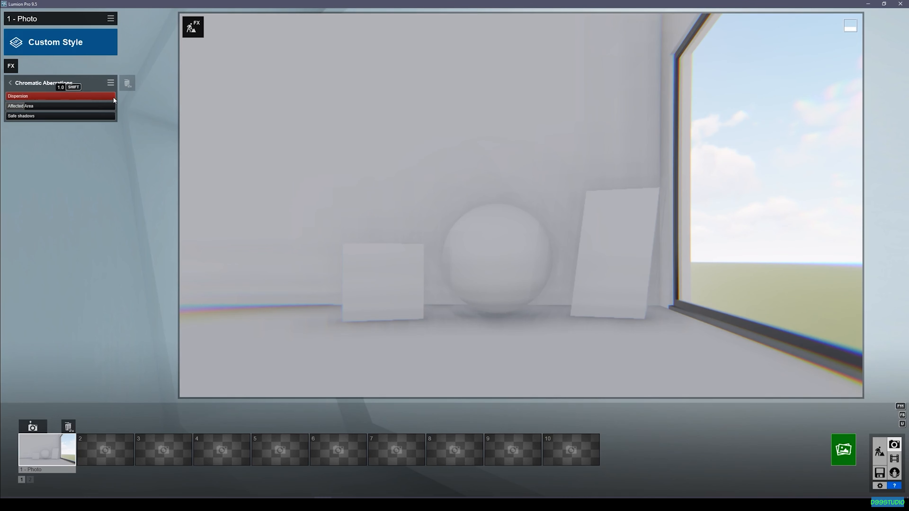
pyautogui.moveTo(111, 98); pyautogui.dragTo(25, 102)
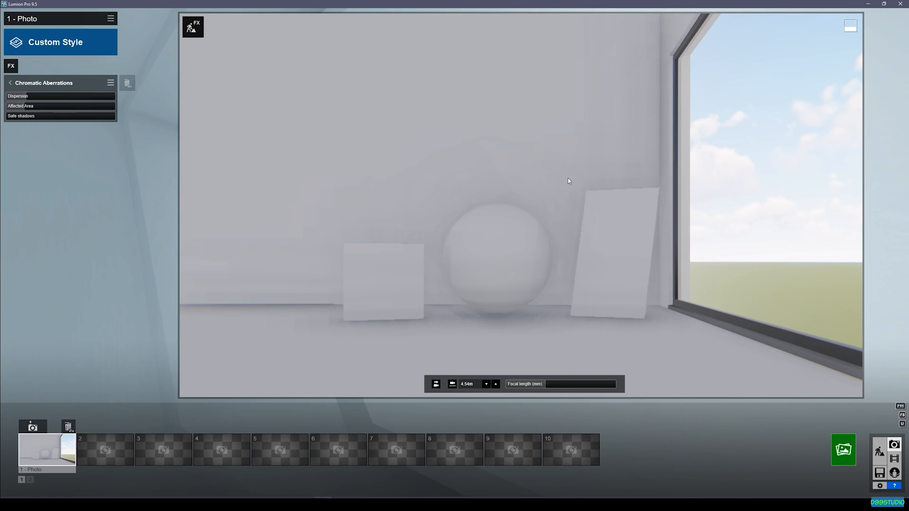
pyautogui.click(10, 83)
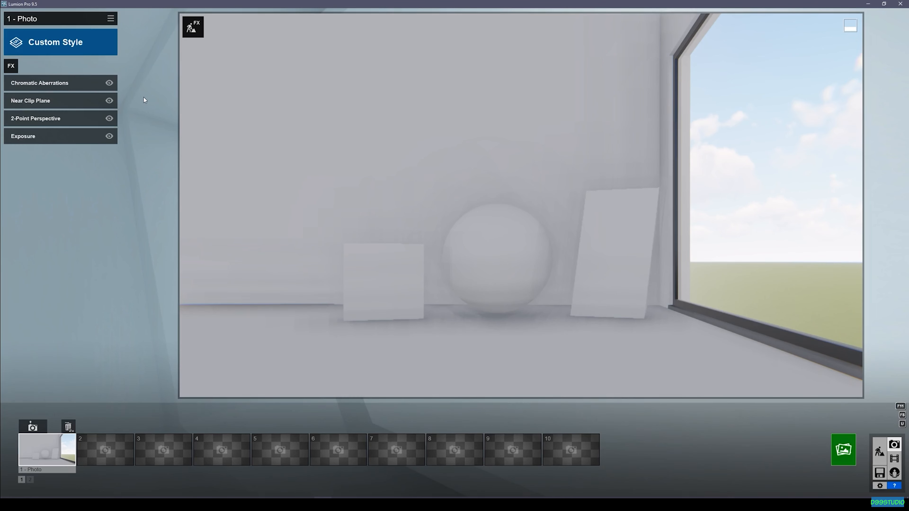